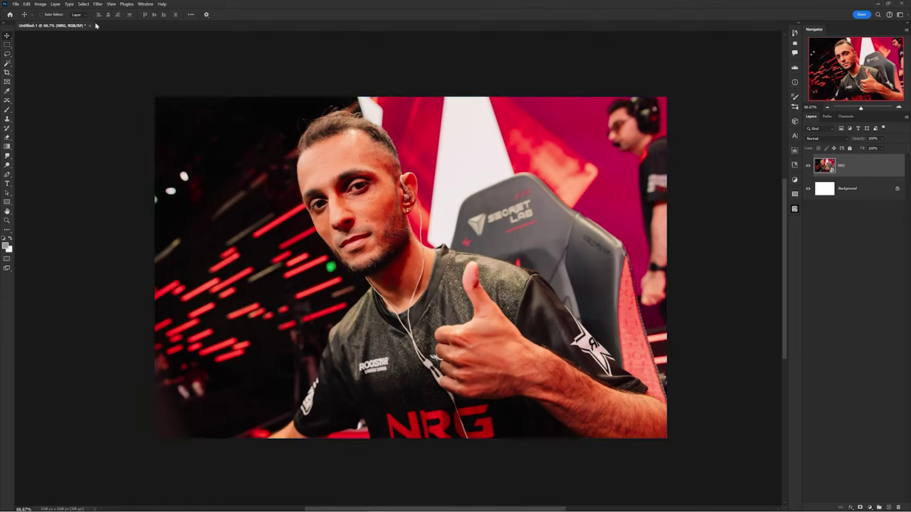
Step: Apply a Camera Raw smart filter with Saturation -100 and boosted Texture and Clarity
click(97, 3)
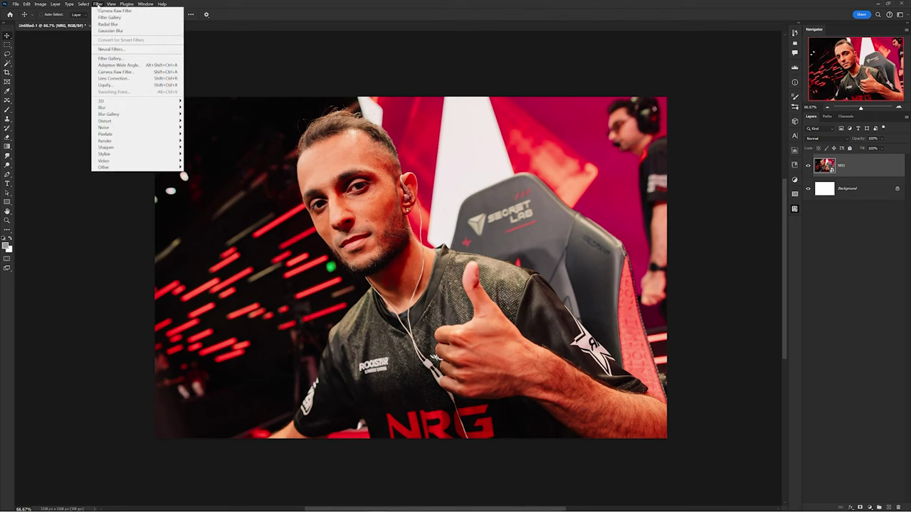
click(118, 72)
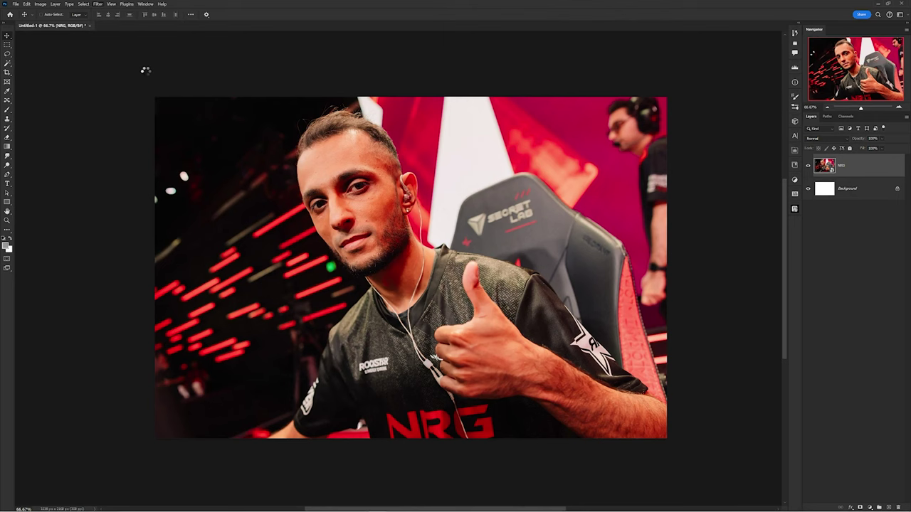
click(661, 203)
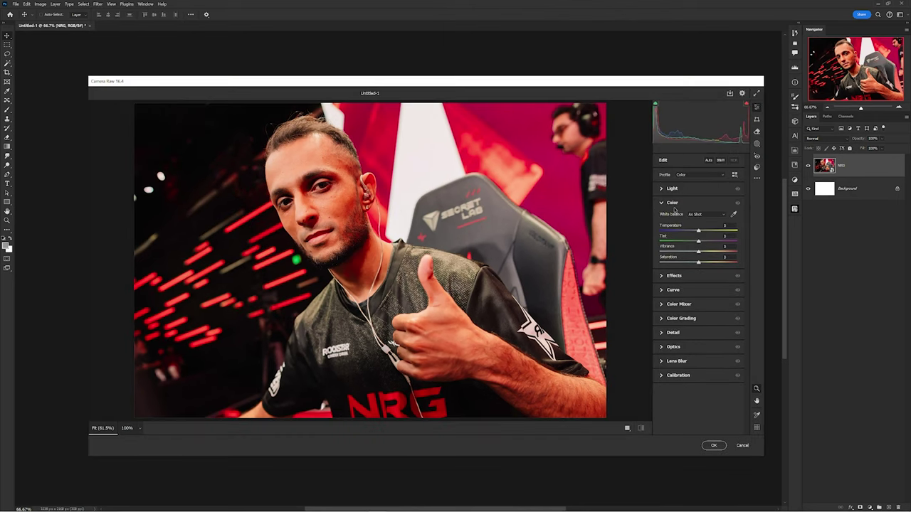
drag(698, 260, 657, 262)
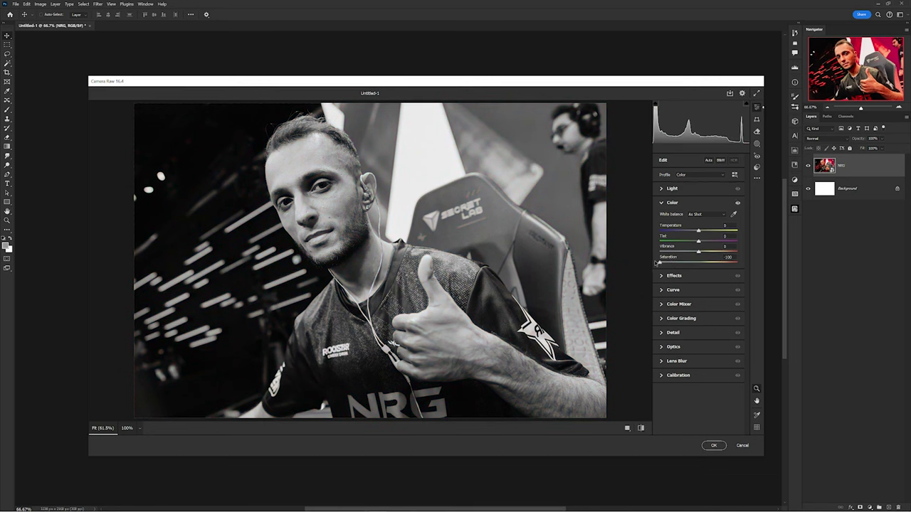
click(673, 277)
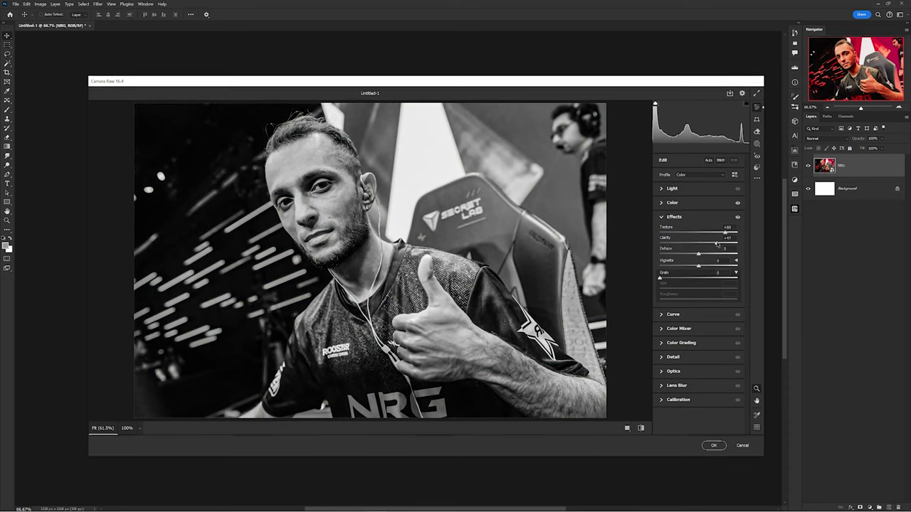
click(669, 188)
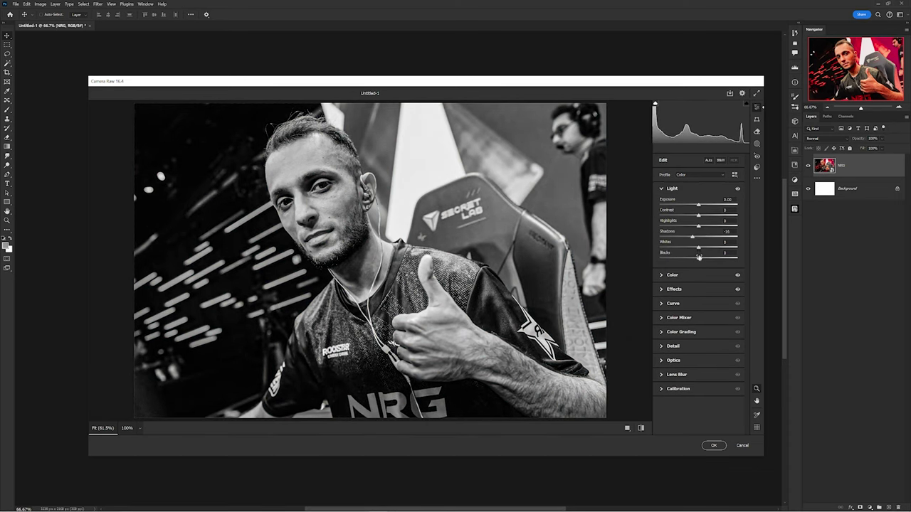
click(714, 446)
click(869, 507)
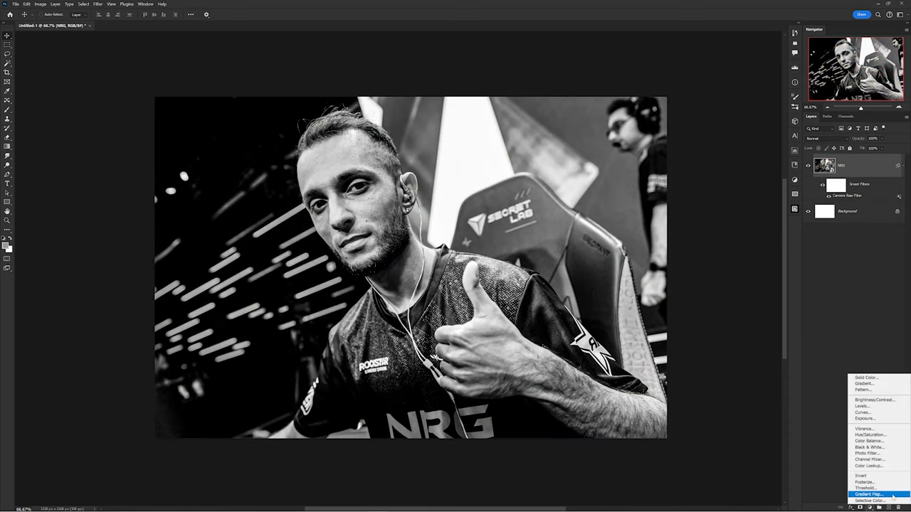
Step: Add a Gradient Map adjustment layer with red gradient stops
click(870, 494)
click(758, 173)
click(589, 294)
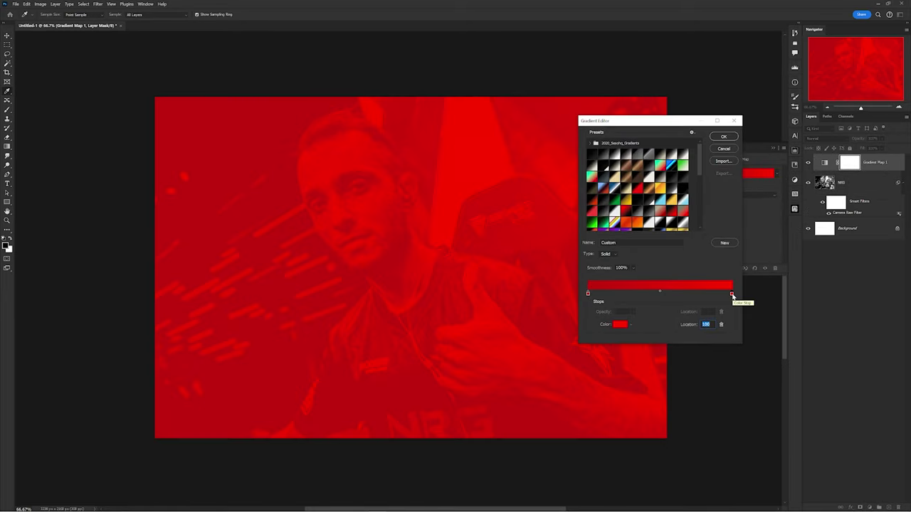
key(Return)
Step: On the gradient map's mask, build a Sampled Colors range from the red chair, background and shirt
click(851, 164)
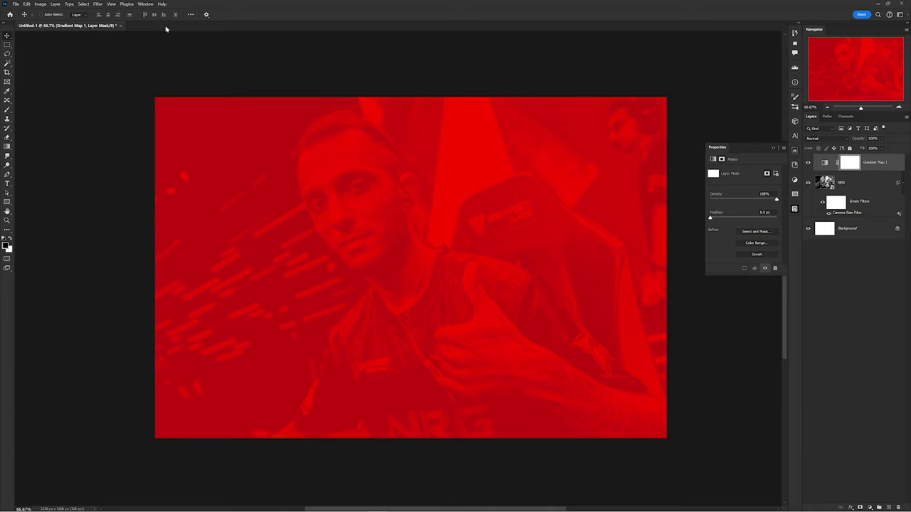
click(84, 4)
click(95, 69)
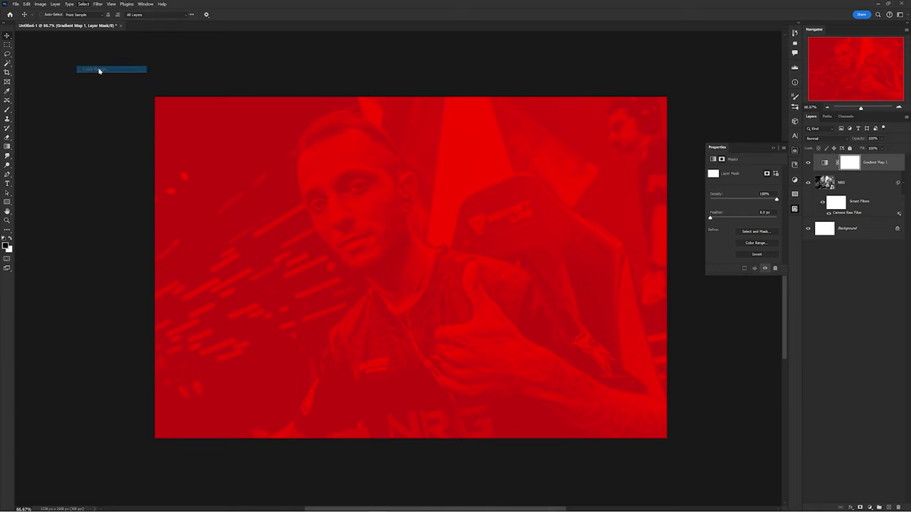
click(616, 212)
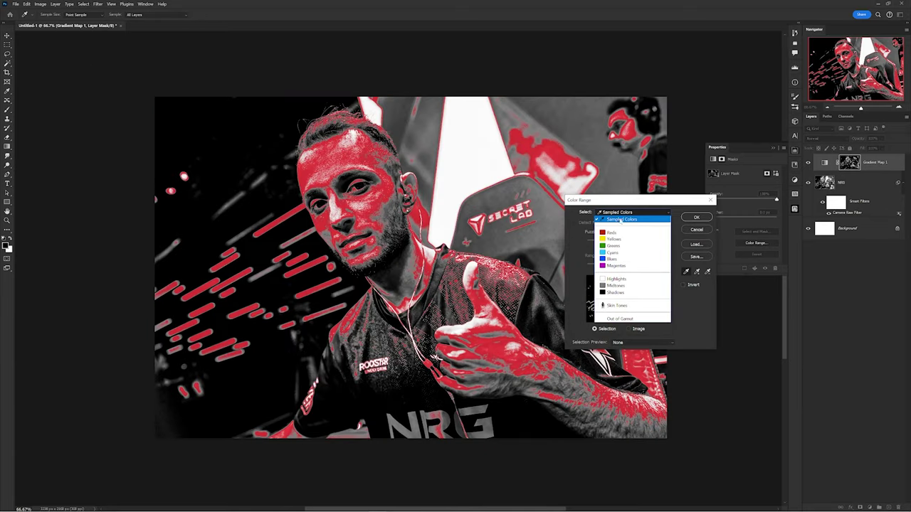
click(625, 221)
click(505, 232)
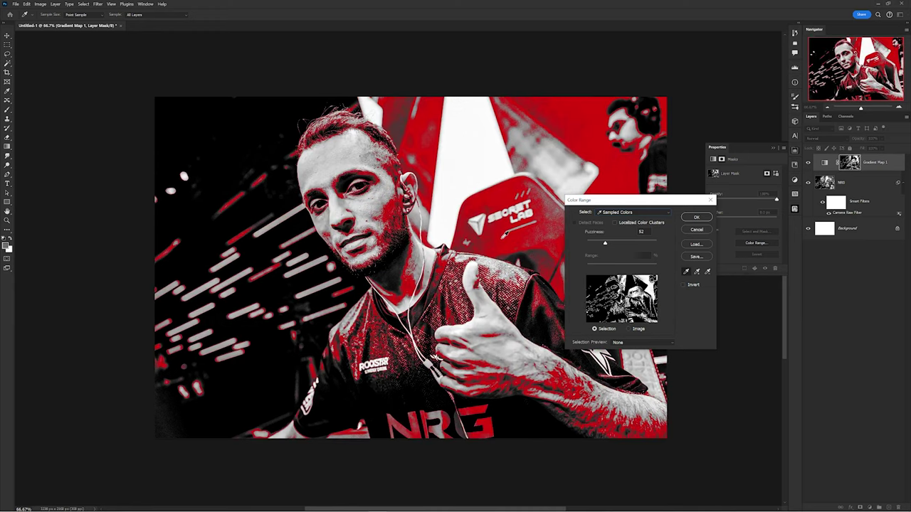
click(392, 213)
click(392, 213)
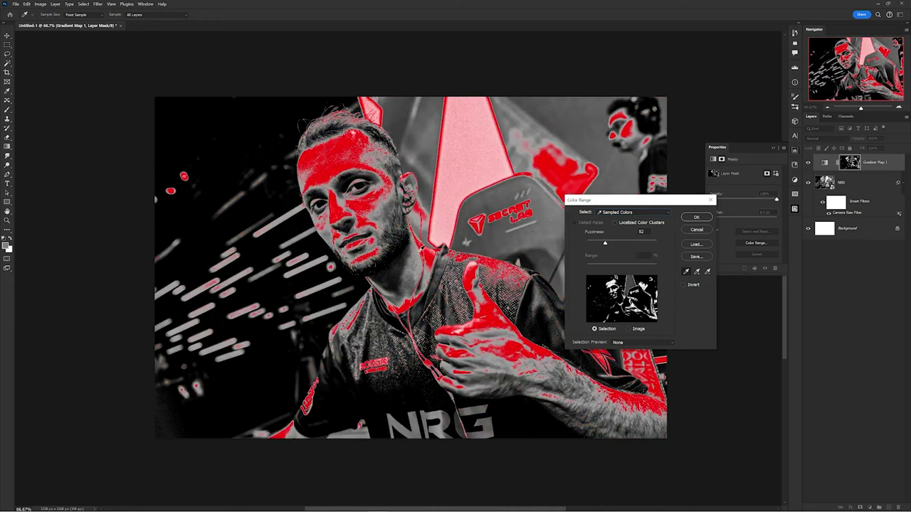
click(392, 214)
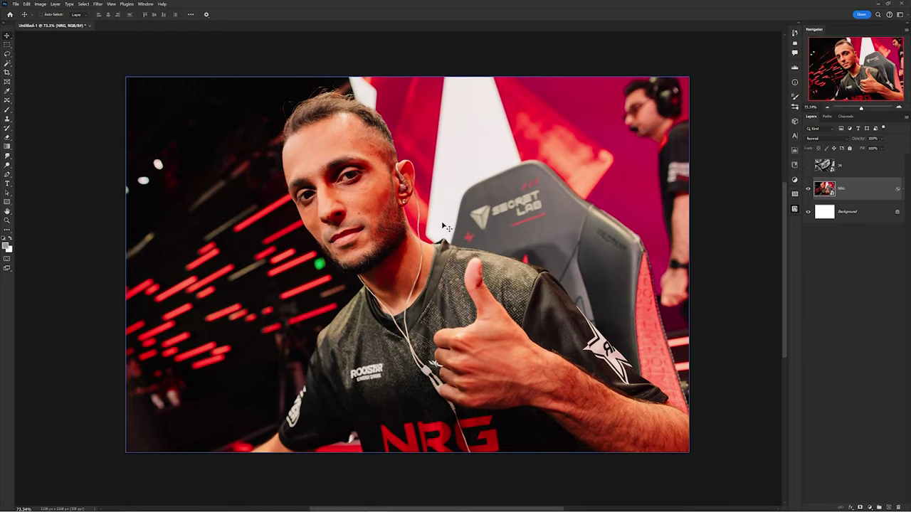
Step: Add a Gradient Map whose left stop is red and right stop is black
click(870, 507)
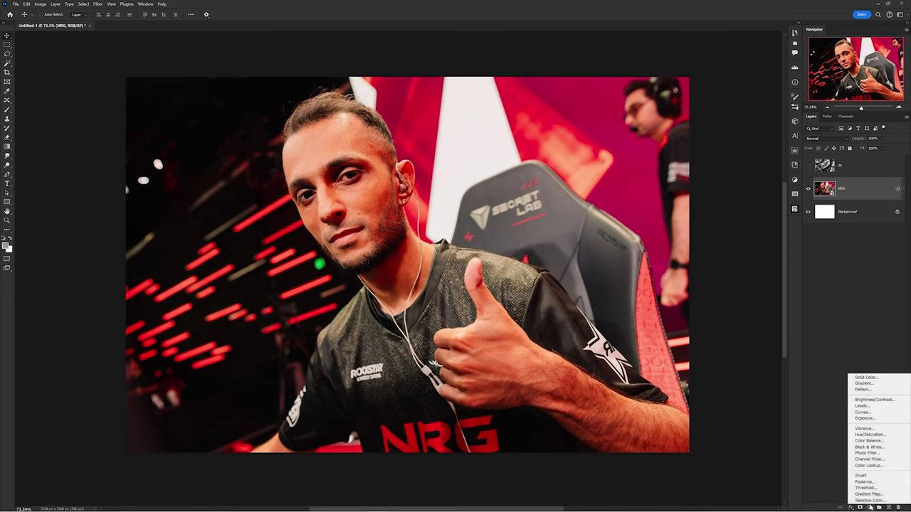
click(870, 494)
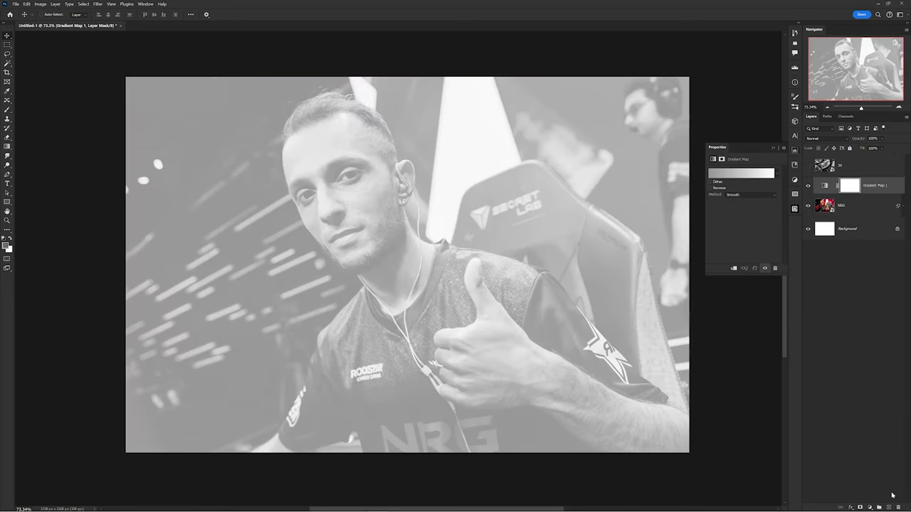
click(741, 173)
double_click(588, 293)
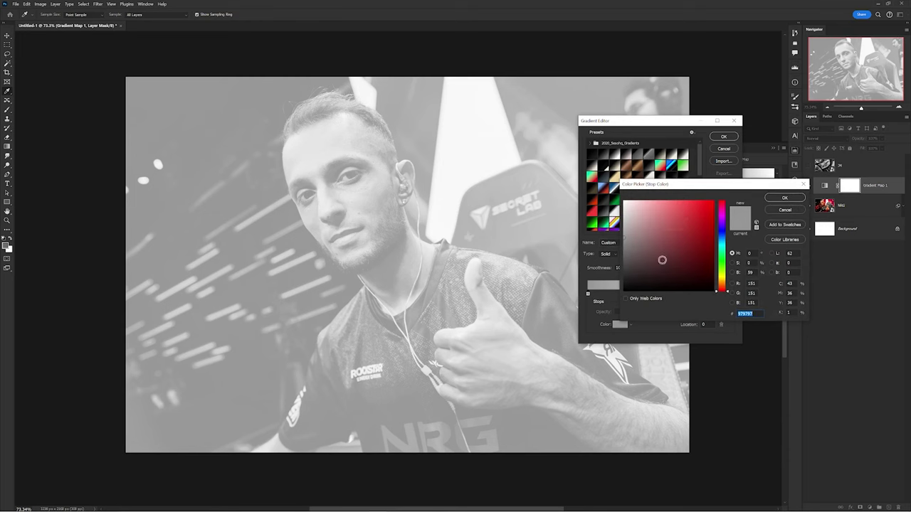
click(704, 213)
key(Return)
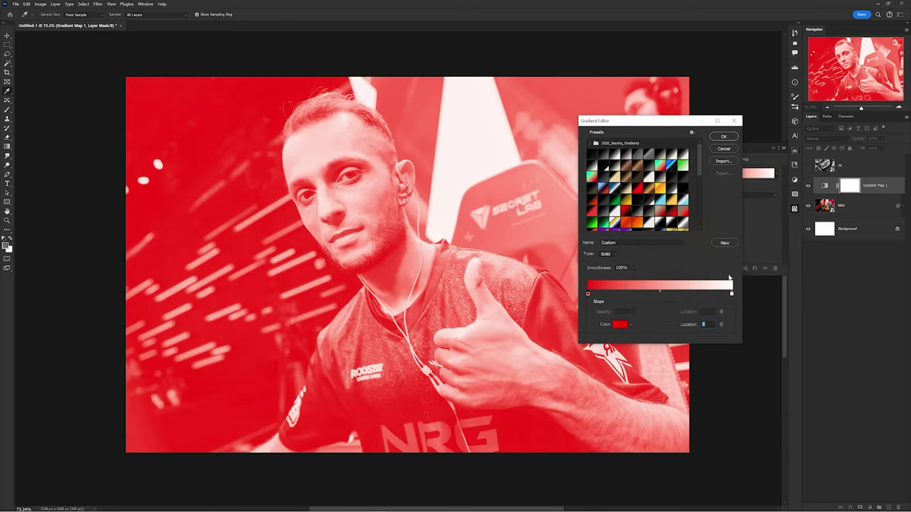
double_click(732, 294)
click(625, 291)
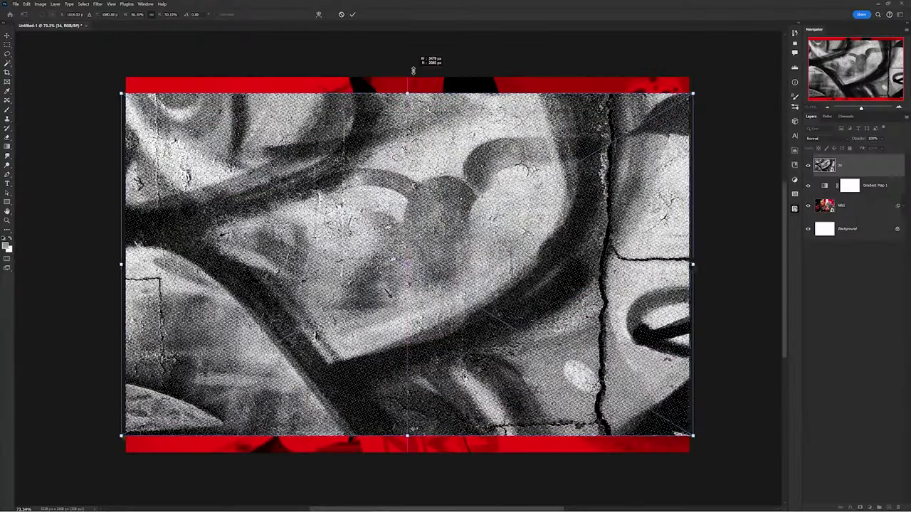
Step: Enlarge the texture to cover the canvas and clip Gradient Map 1 to it on top
drag(437, 78, 415, 65)
key(Return)
drag(865, 186, 867, 165)
right_click(867, 165)
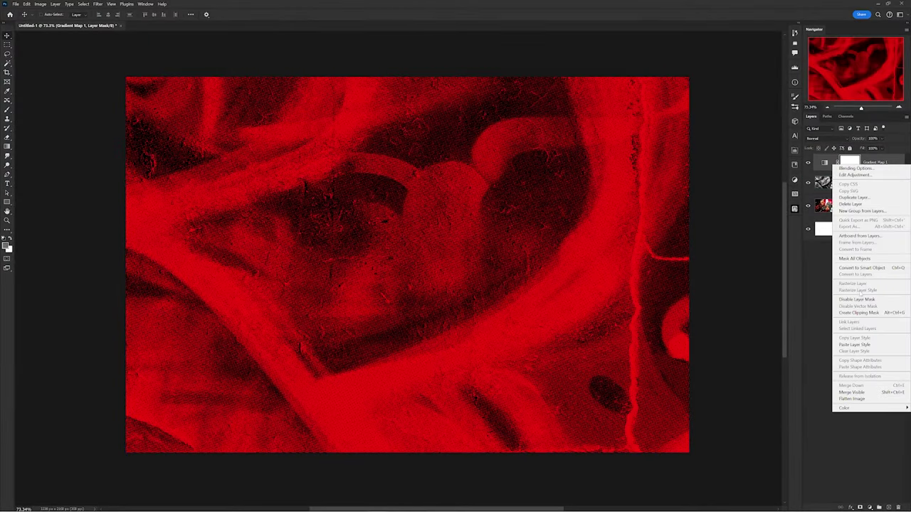
click(854, 313)
Step: Drag layer 26's Blend If sliders to reveal the man's photo, then position the black-and-white photo
click(861, 190)
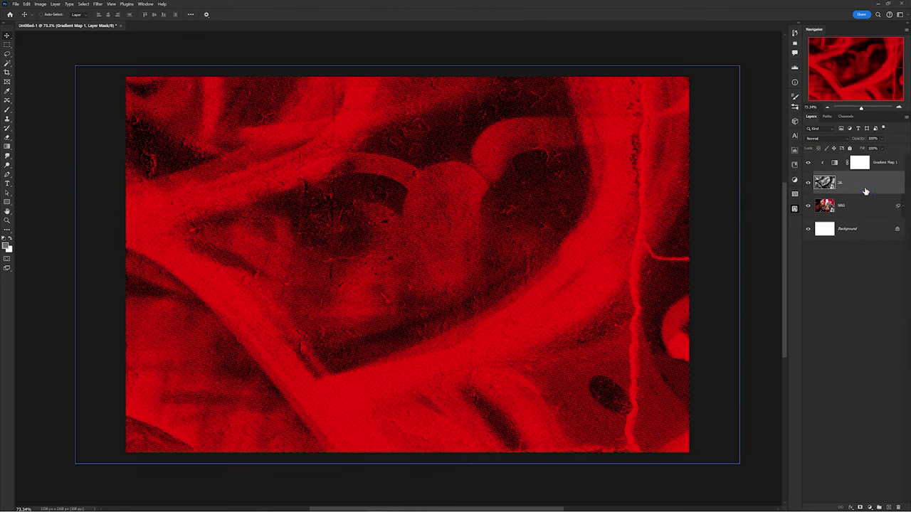
double_click(869, 185)
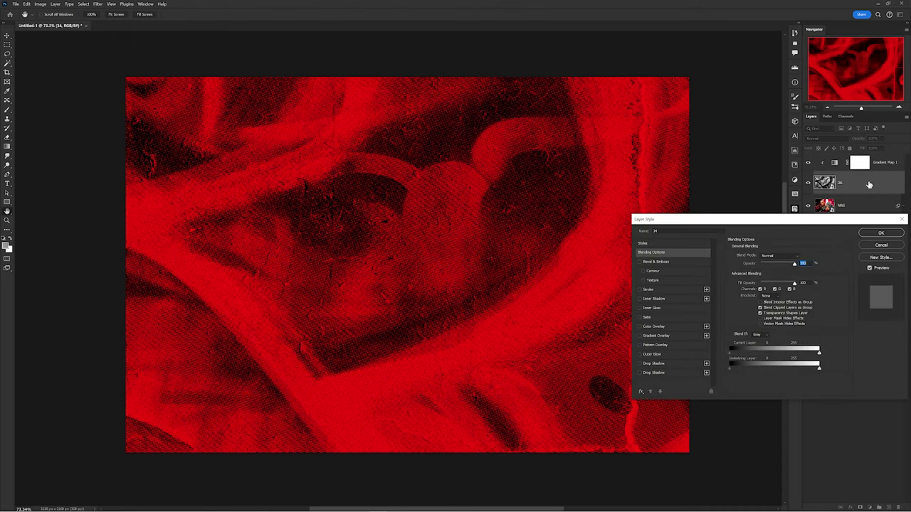
drag(834, 219, 743, 180)
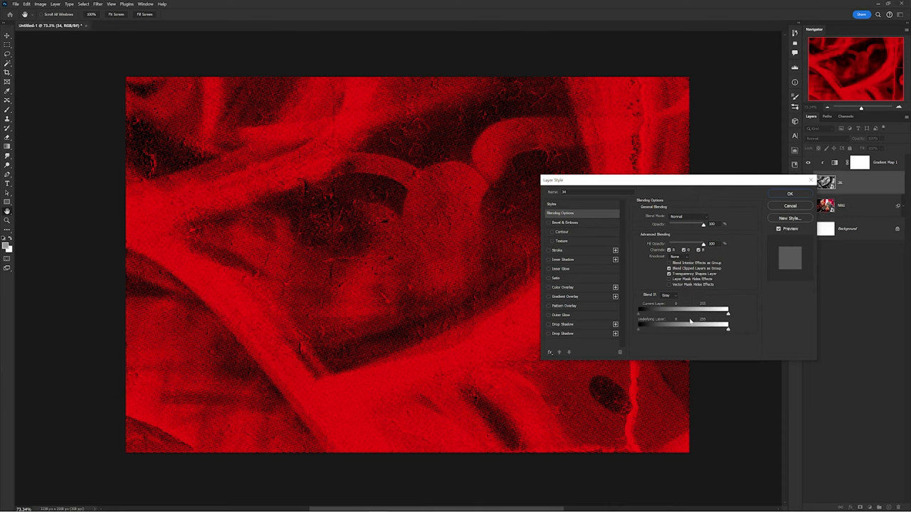
drag(720, 332, 659, 330)
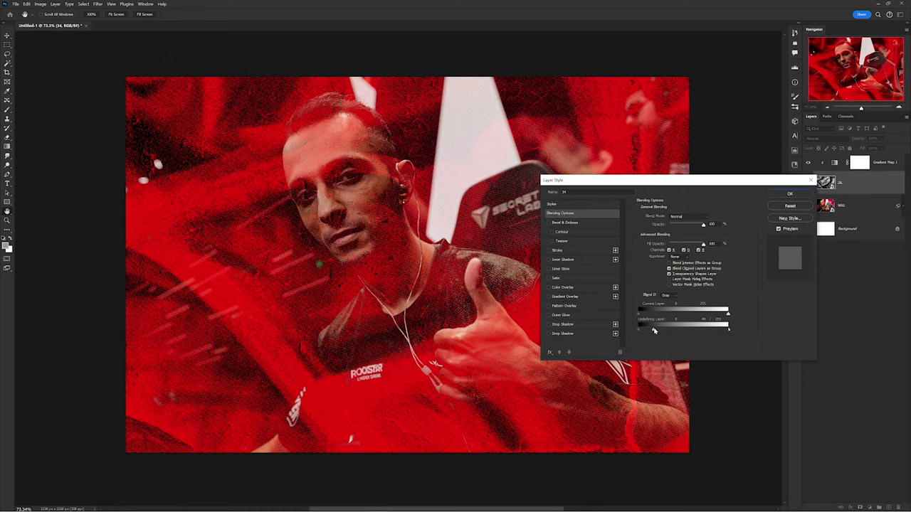
drag(727, 313, 688, 313)
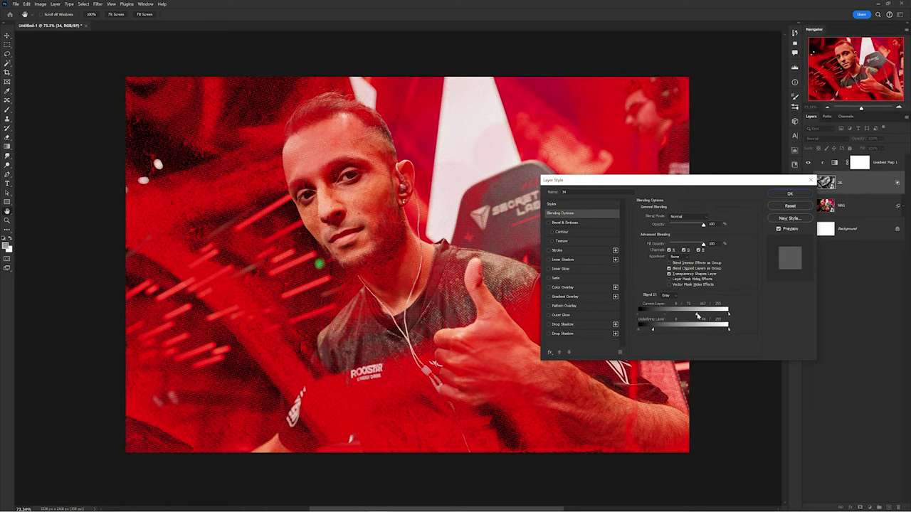
drag(650, 329, 657, 332)
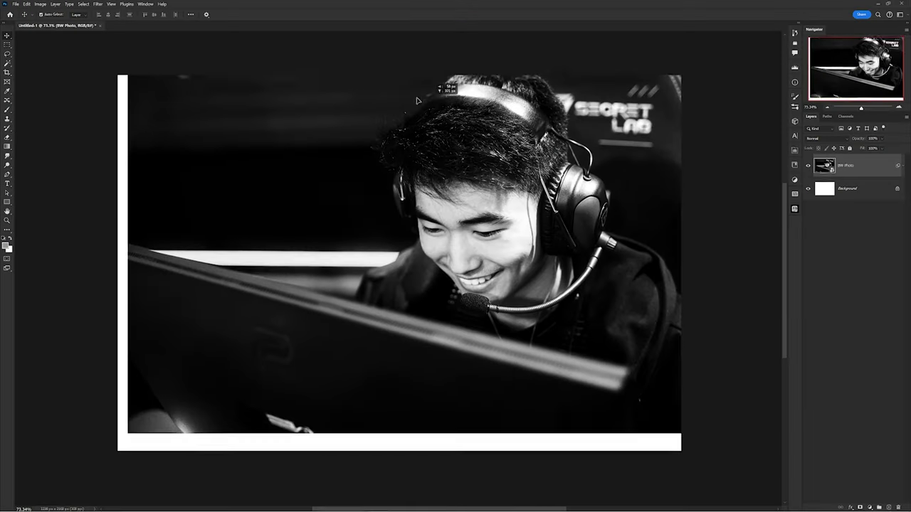
drag(417, 101, 431, 135)
Step: Copy the photo's left half onto its own layer with a rectangular selection
click(6, 47)
drag(118, 75, 446, 465)
right_click(476, 235)
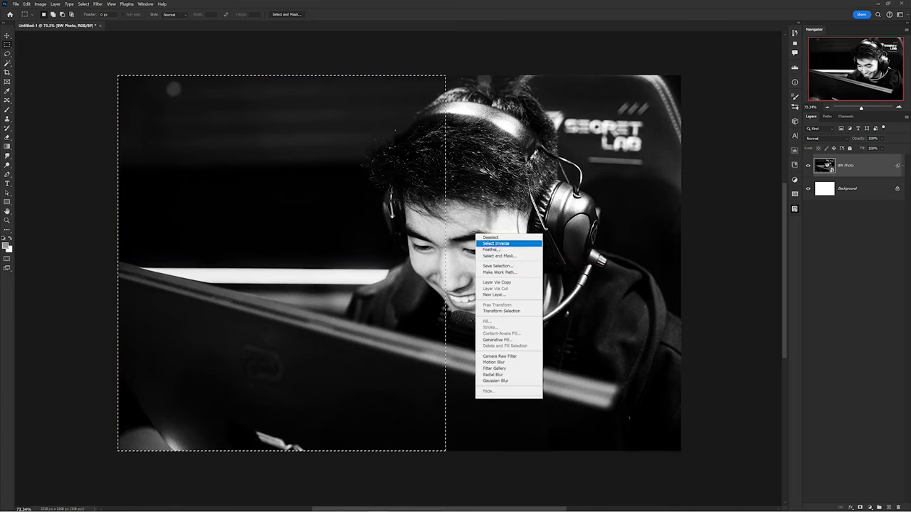
click(497, 282)
key(v)
Step: Apply a horizontal Motion Blur to the new layer
click(97, 4)
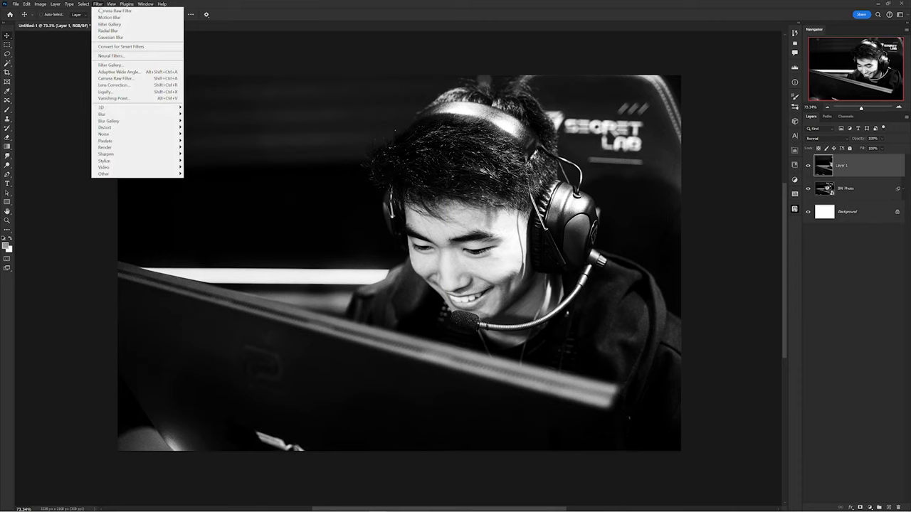
mouse_move(139, 113)
click(199, 154)
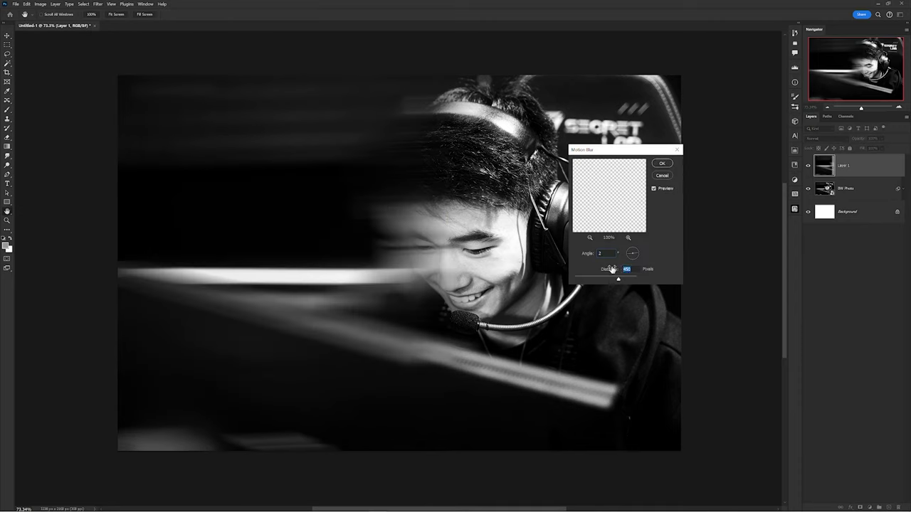
drag(611, 269, 595, 269)
key(Return)
Step: Duplicate the blurred layer, deselect, and apply Motion Blur again at angle 2°, distance 450
key(ctrl+j)
key(ctrl+d)
click(98, 4)
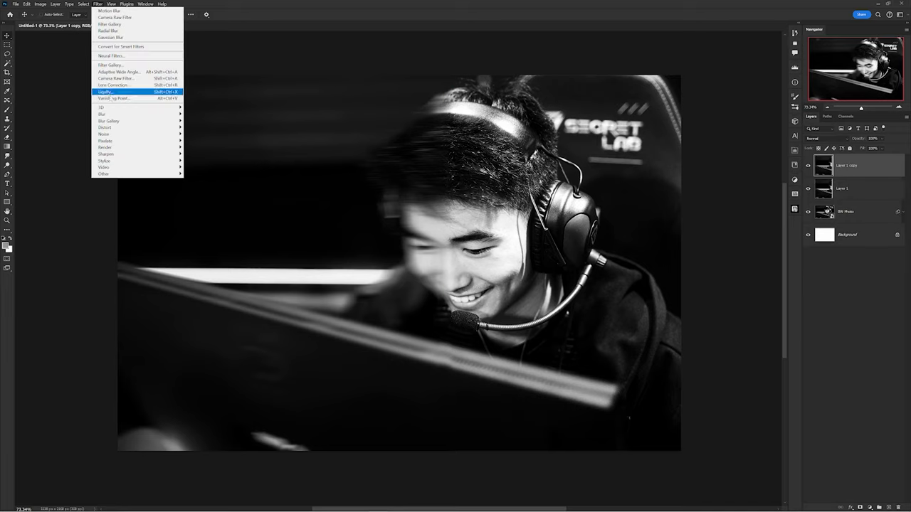
mouse_move(124, 115)
click(207, 154)
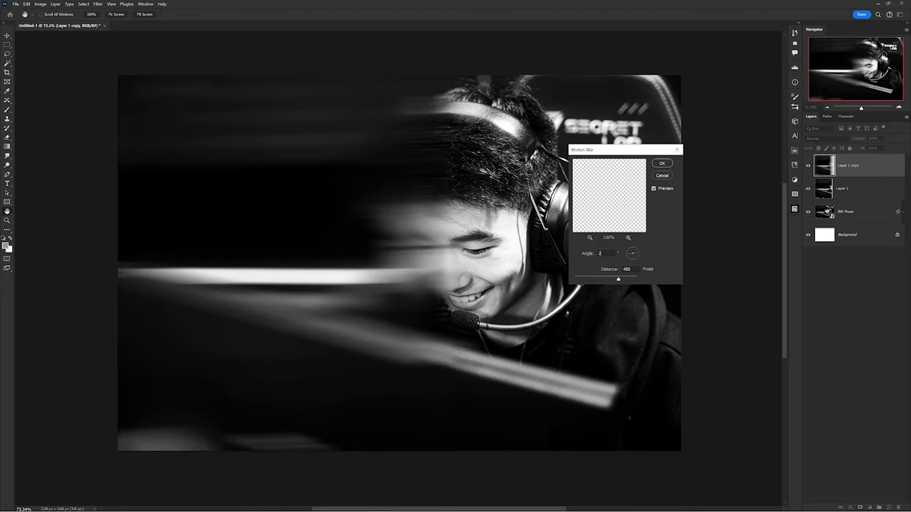
click(664, 164)
click(879, 507)
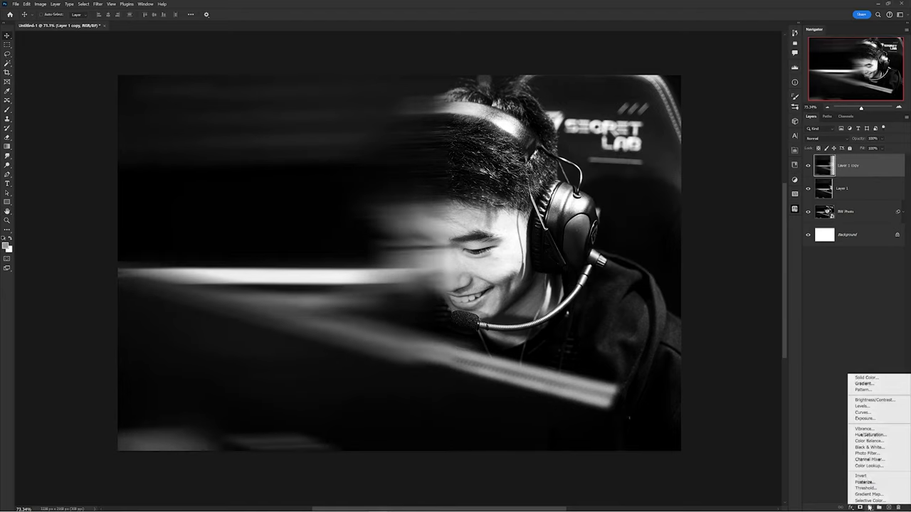
Step: Add a Gradient Map using the red, orange and cyan gradient preset
click(870, 494)
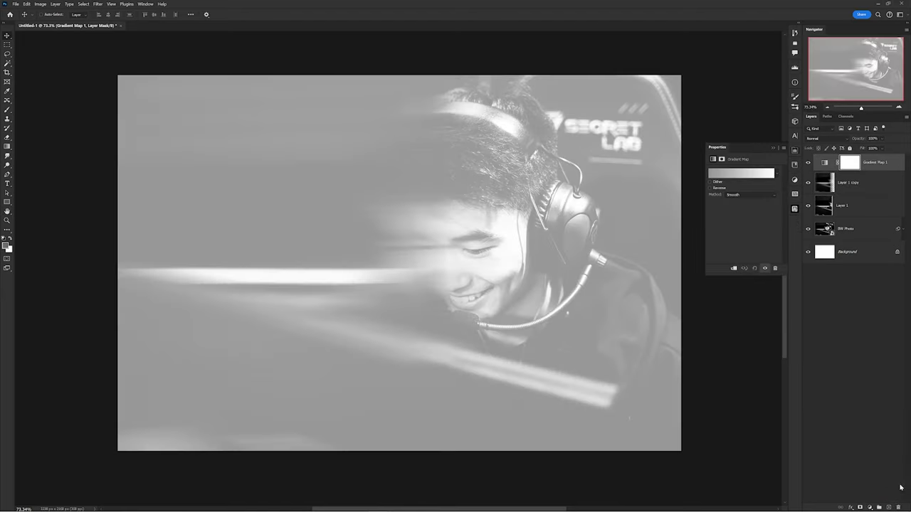
click(741, 173)
click(300, 232)
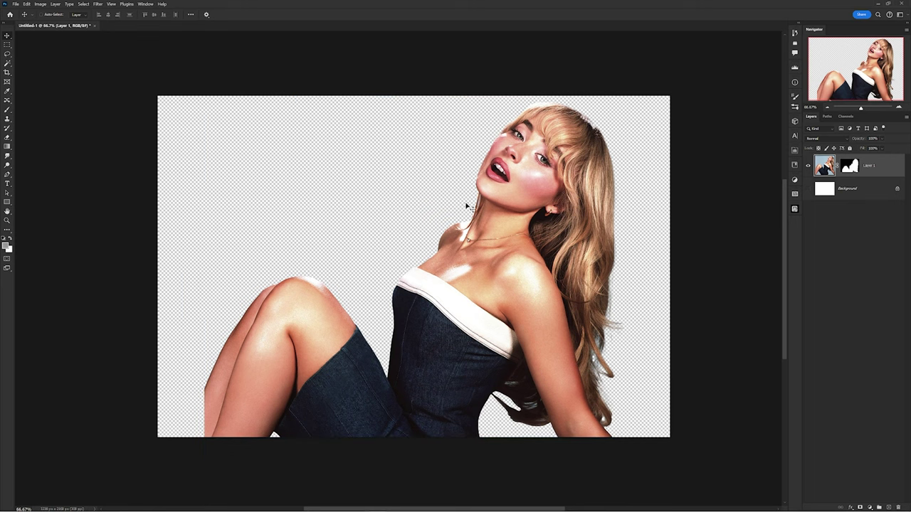
Step: Convert the woman's layer to a smart object and show the white Background
right_click(875, 166)
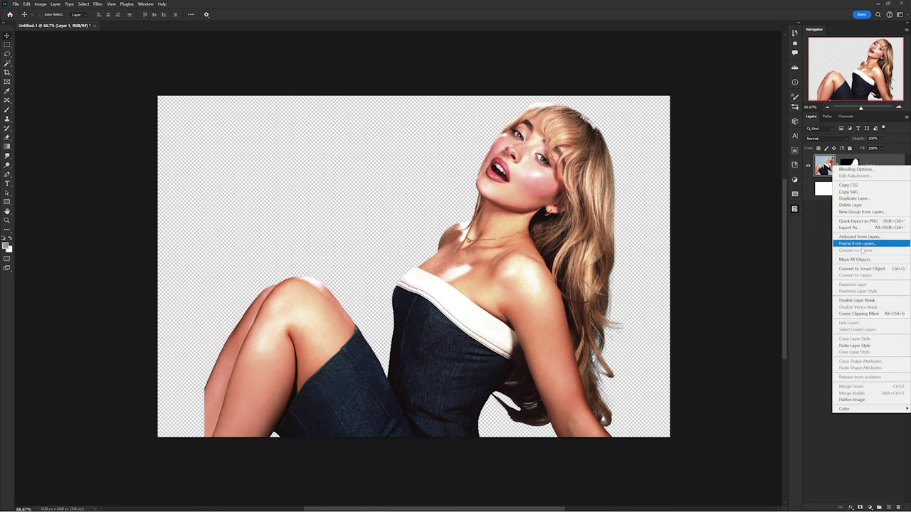
click(876, 269)
click(808, 188)
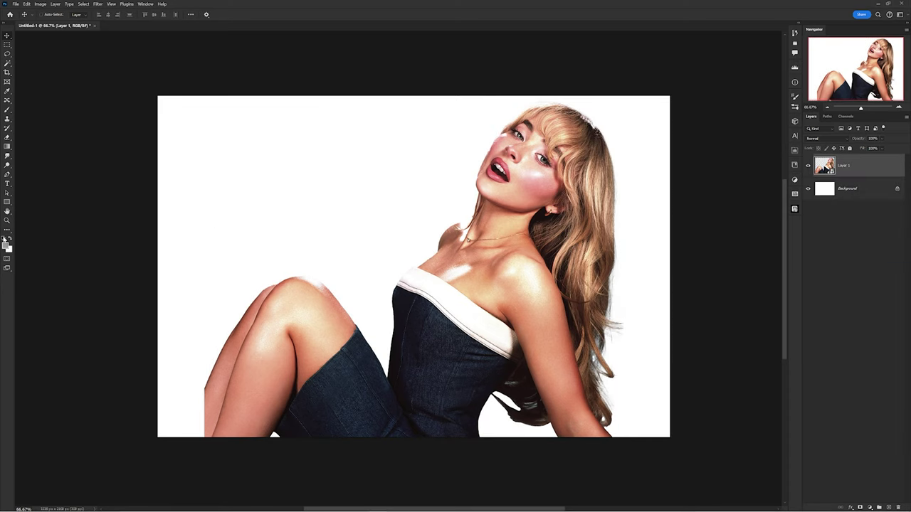
Step: Apply Color Halftone with radius 6 and channel angles 100/150/100/50
click(99, 4)
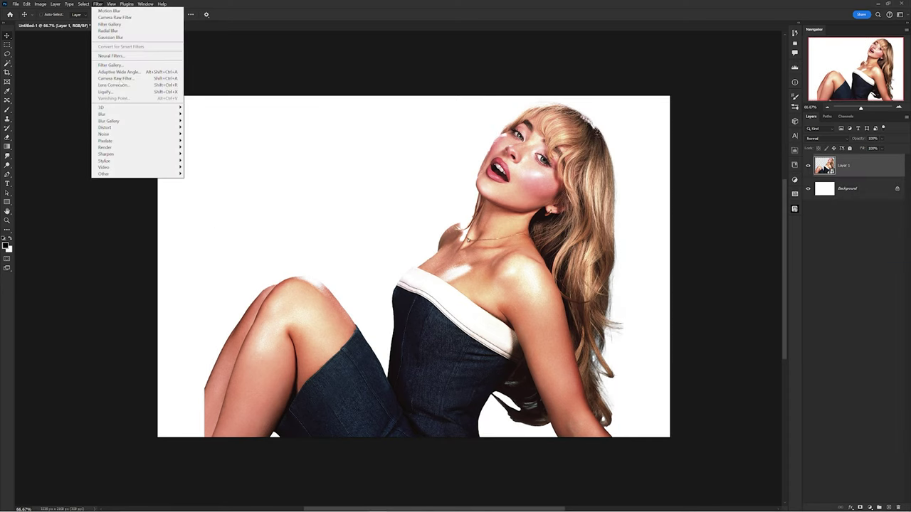
mouse_move(114, 143)
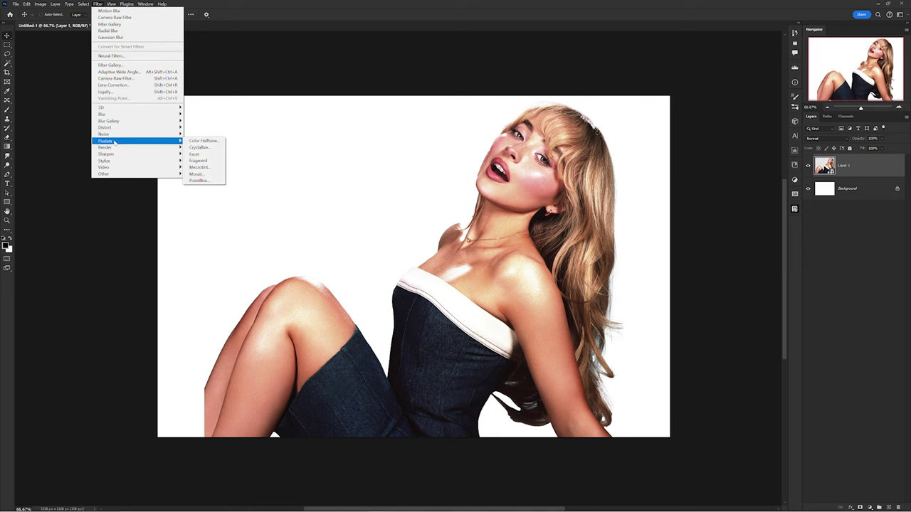
click(206, 141)
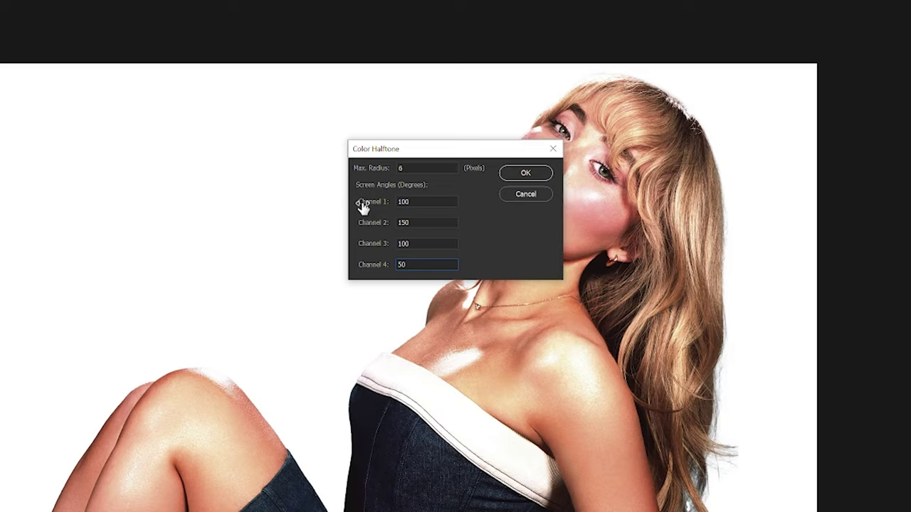
click(524, 175)
click(871, 507)
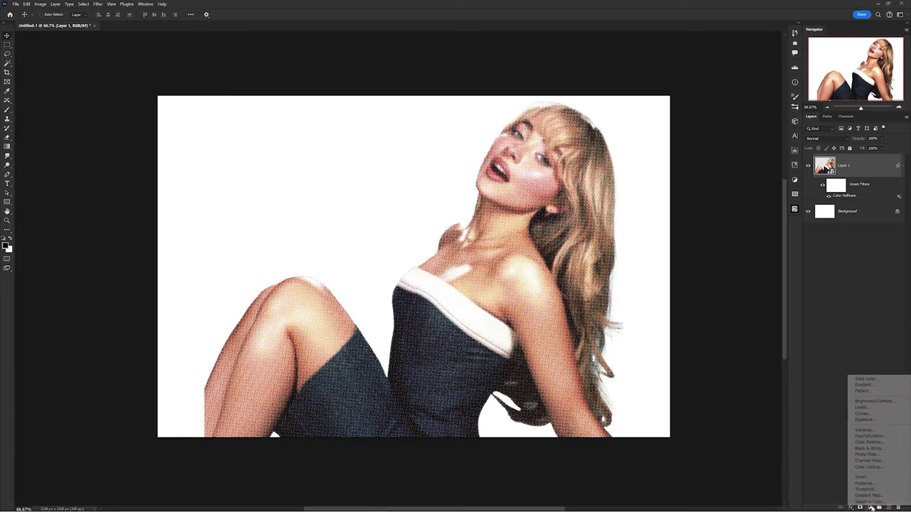
Step: Add a Threshold at level 194, then duplicate and merge the layers into a smart object
click(891, 491)
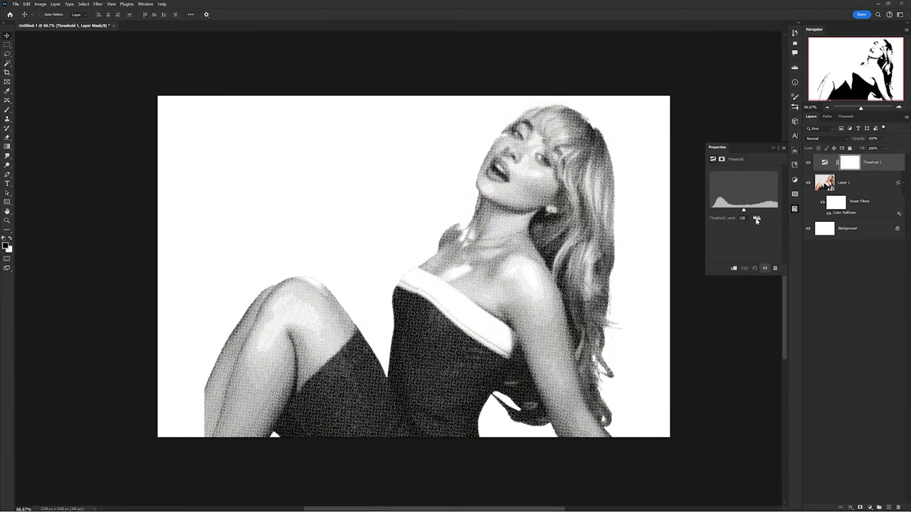
drag(740, 212, 750, 216)
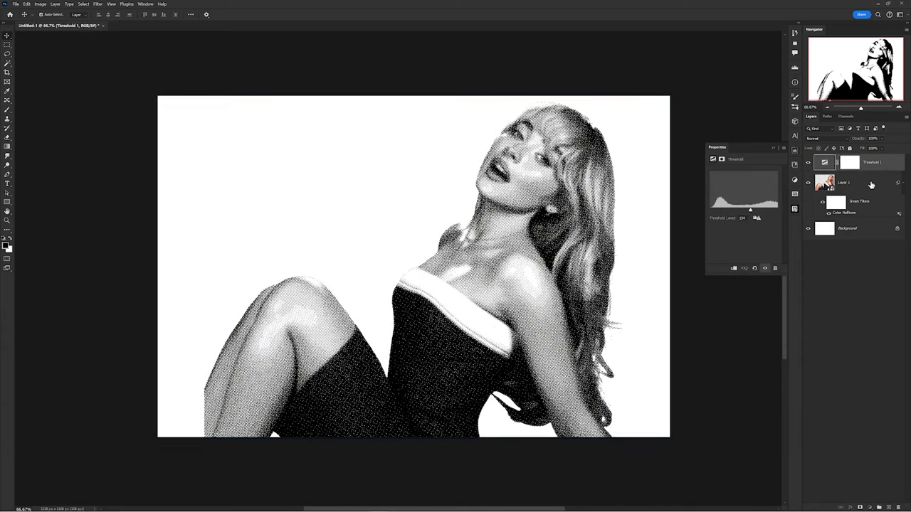
click(871, 185)
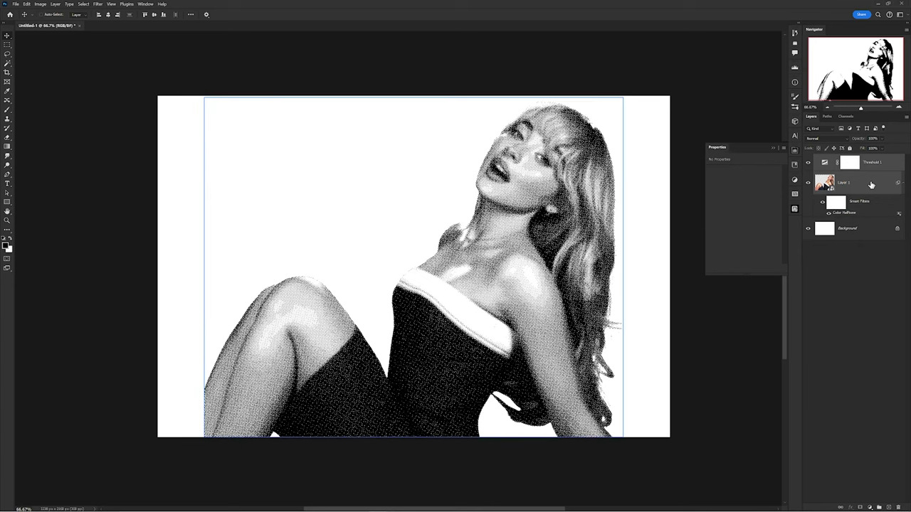
key(ctrl+j)
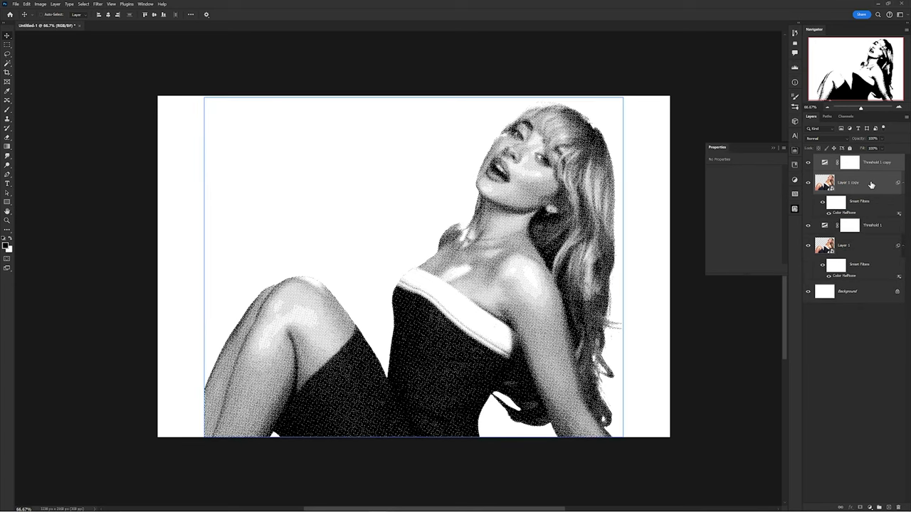
right_click(871, 185)
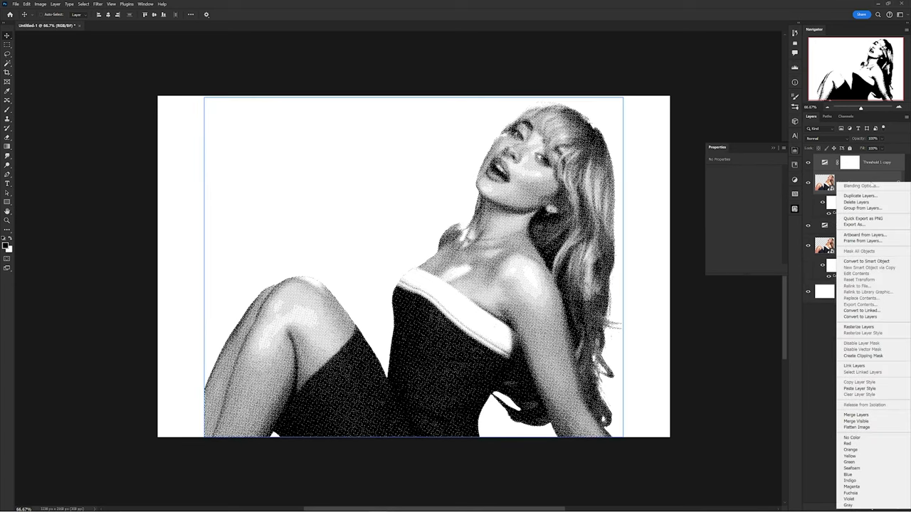
click(881, 262)
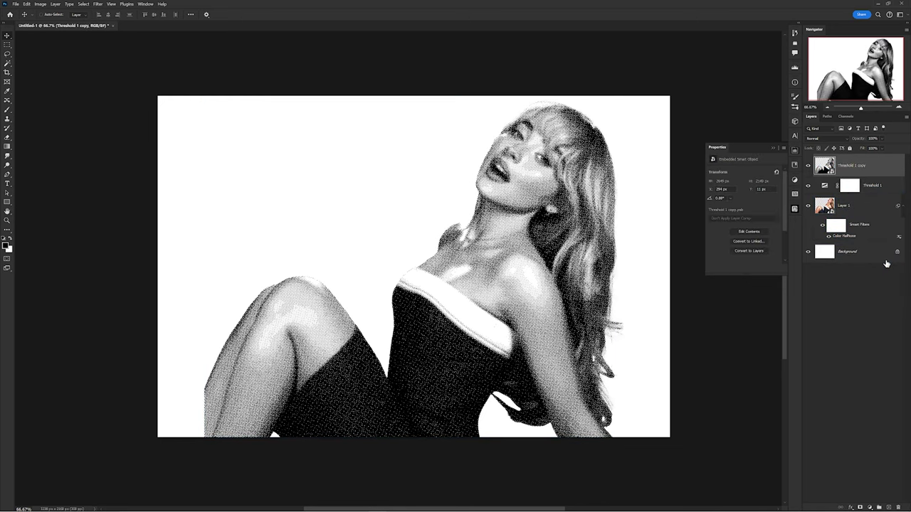
Step: Select Highlights via Color Range (fuzziness 20, range 190) and add it as a layer mask
click(83, 5)
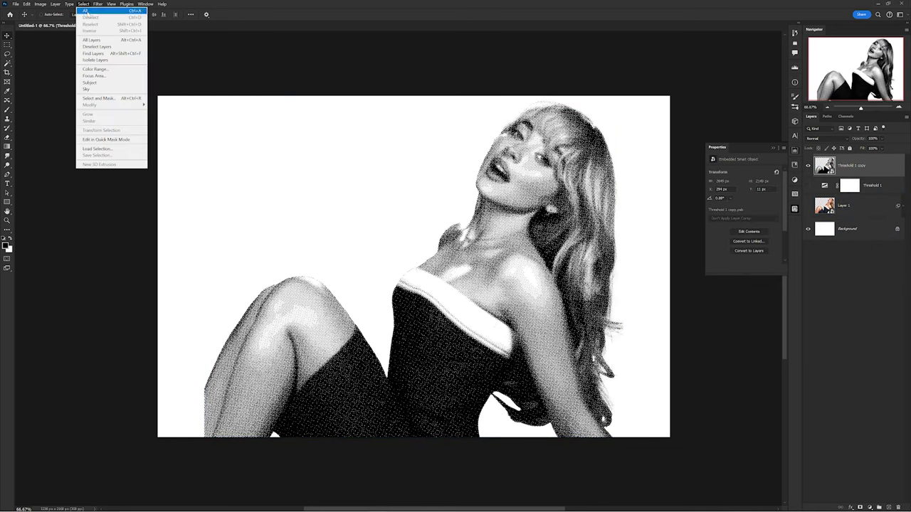
click(95, 69)
click(618, 212)
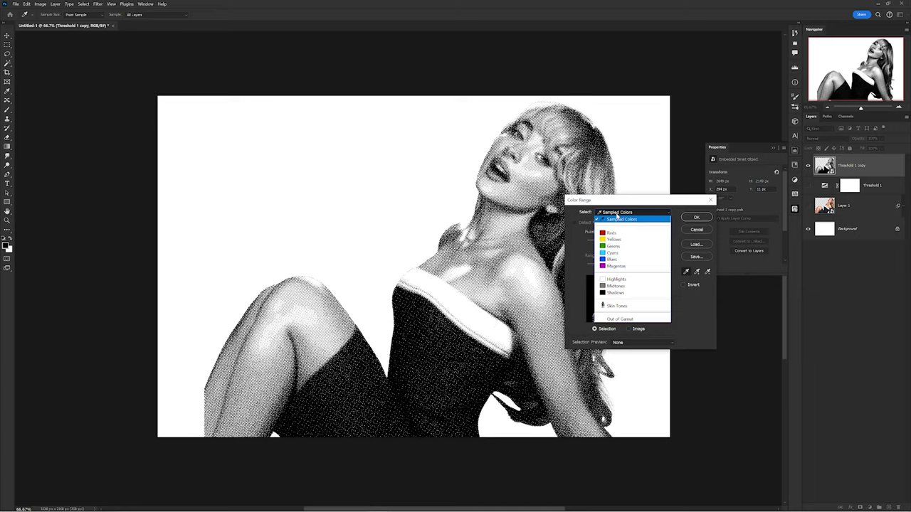
click(613, 279)
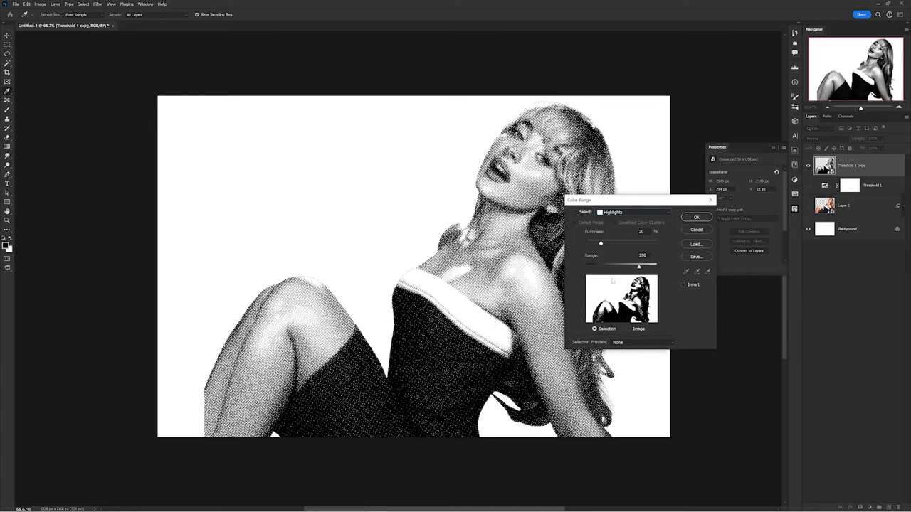
click(696, 217)
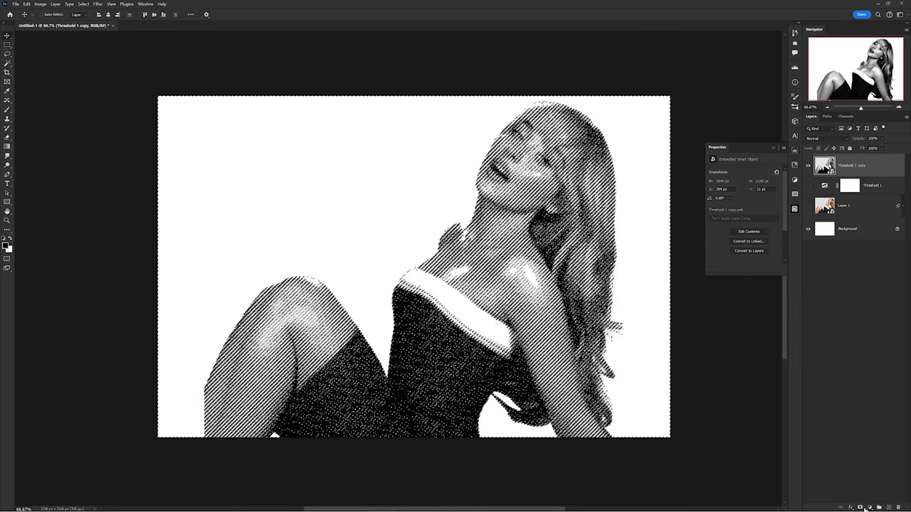
click(860, 508)
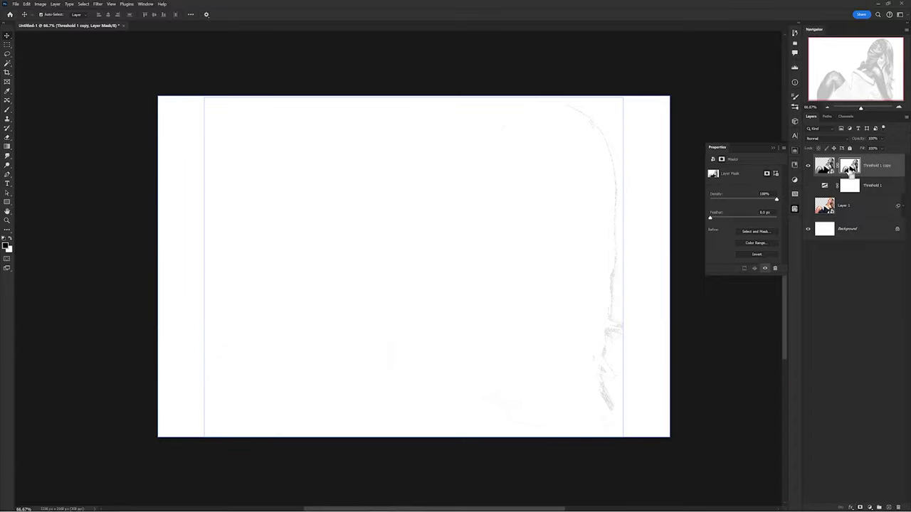
alt+click(849, 167)
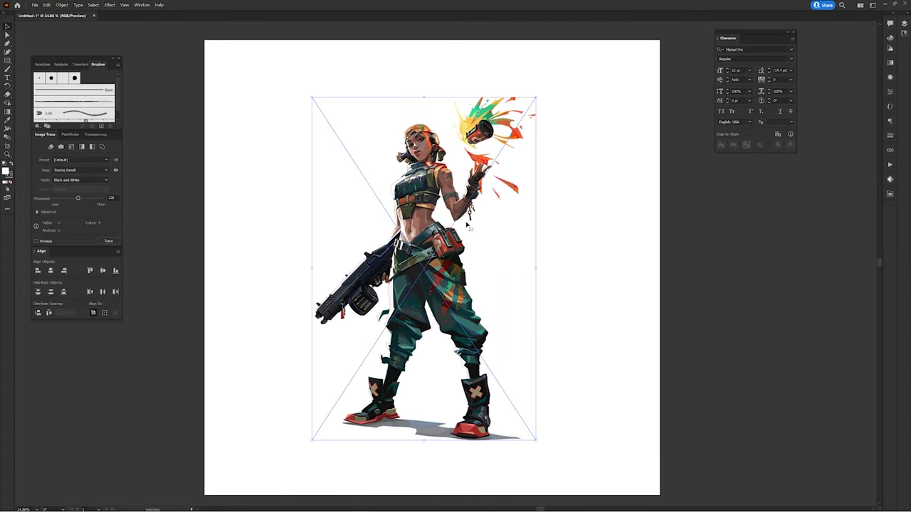
Step: Show the Image Trace panel and set its Preset to 16 Colors
click(143, 6)
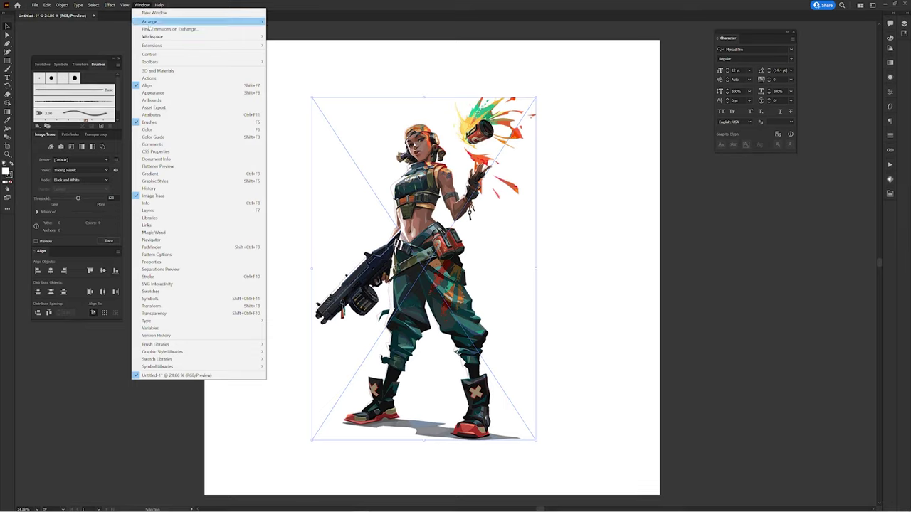
click(219, 197)
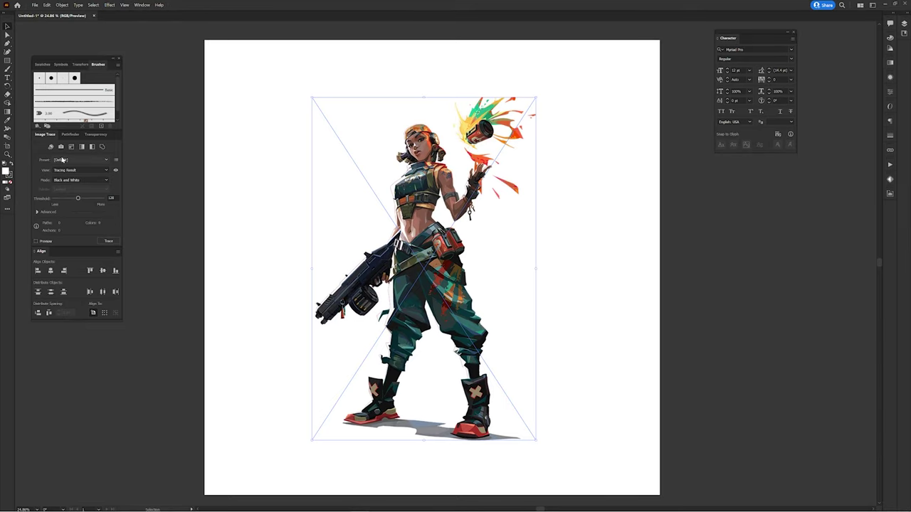
click(62, 159)
click(84, 216)
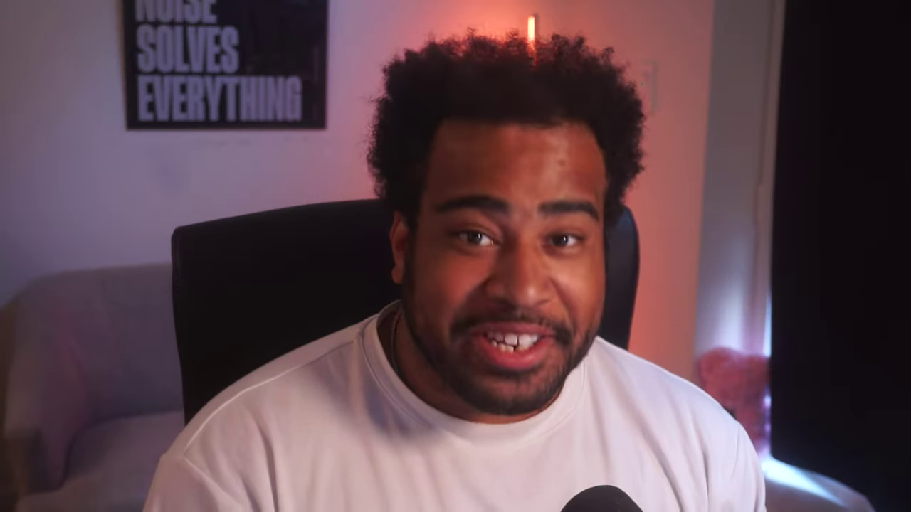
Step: Raise the character trace to 25 colours and expand it into editable vector paths
drag(78, 198, 93, 198)
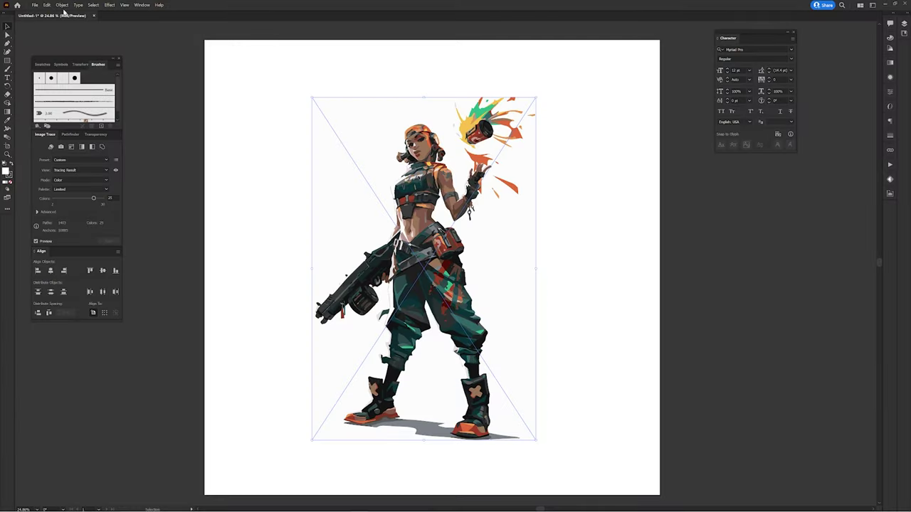
click(62, 5)
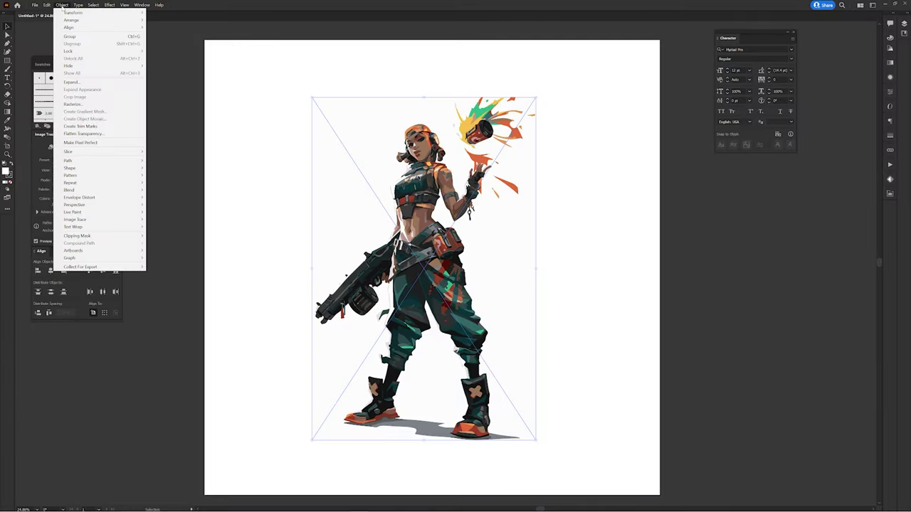
click(84, 83)
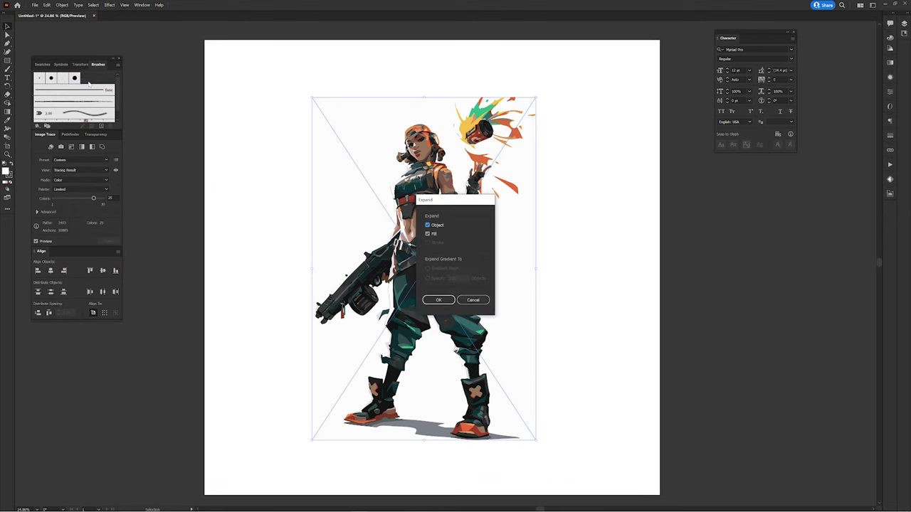
click(438, 300)
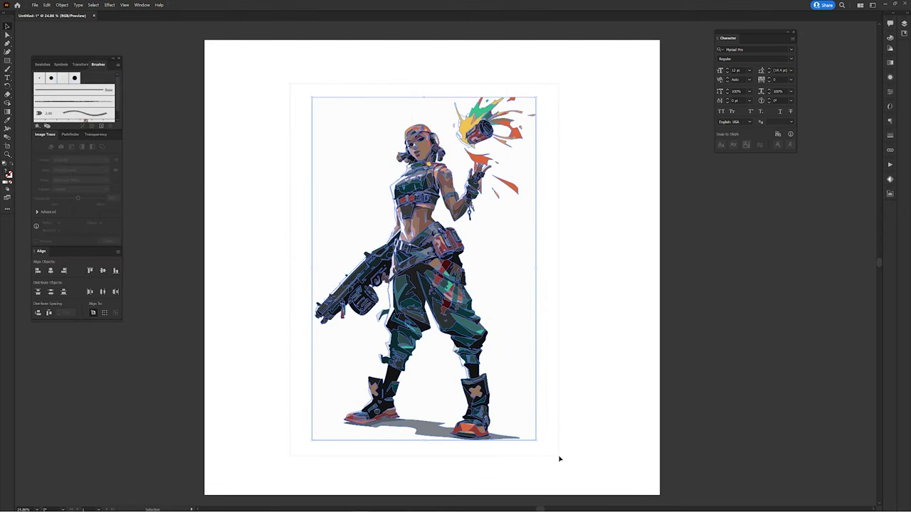
click(62, 5)
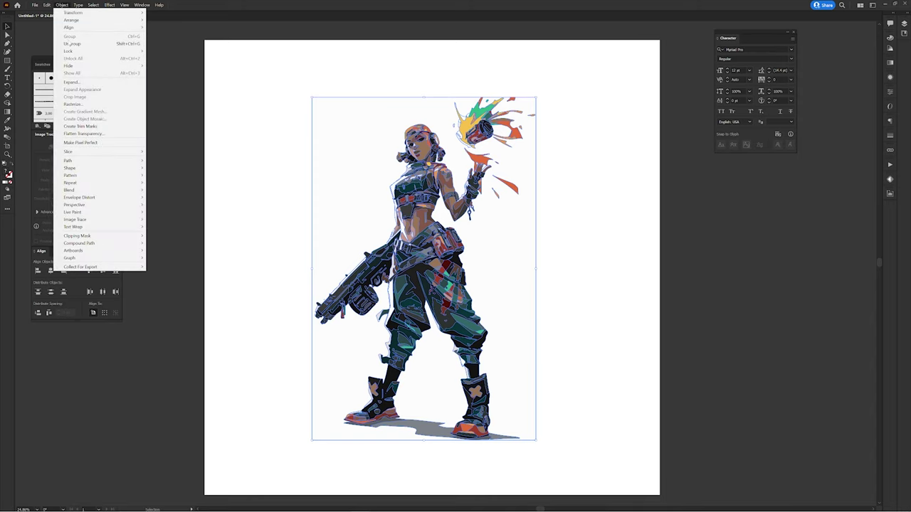
Step: Simplify the expanded paths with Preview and Convert to Straight Lines on, lowering the Corner Point Angle Threshold
mouse_move(71, 162)
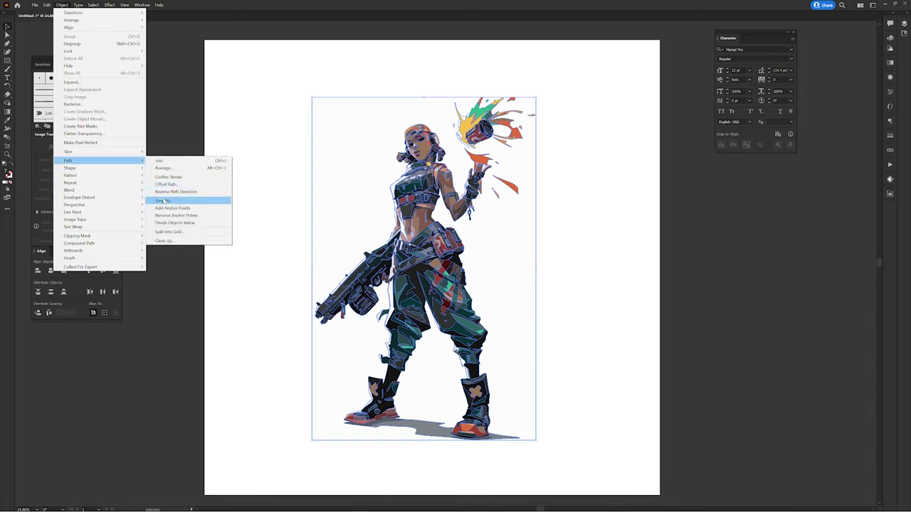
click(196, 202)
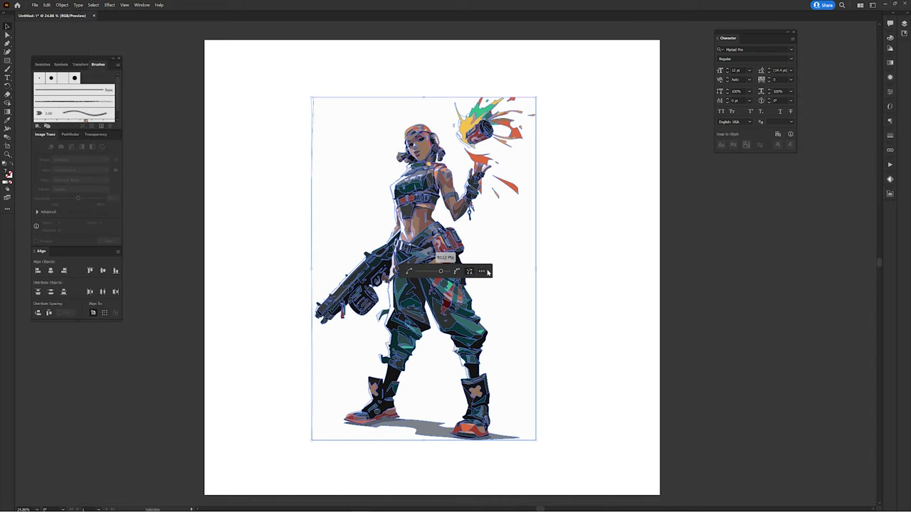
click(482, 273)
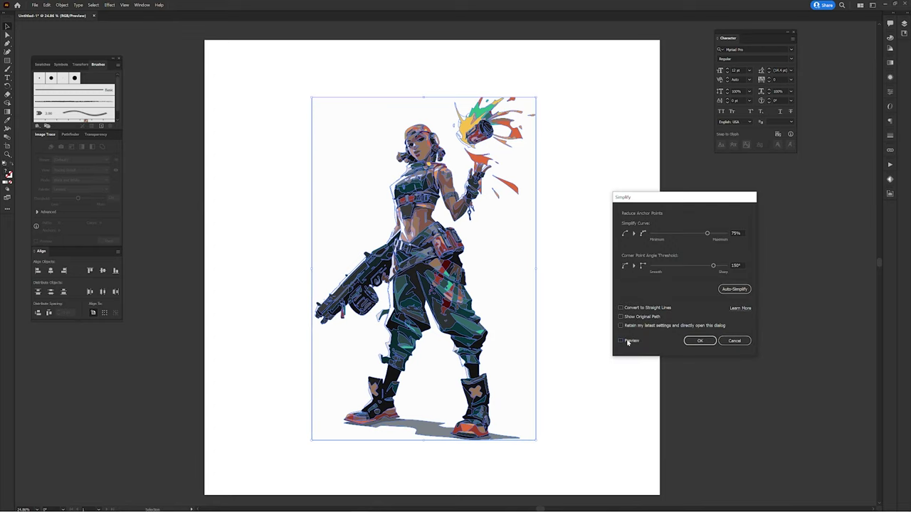
click(622, 341)
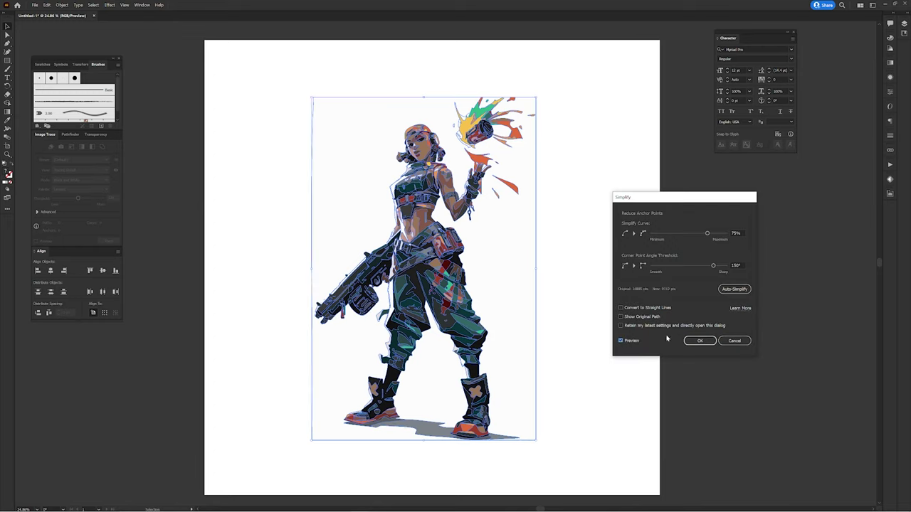
click(621, 309)
drag(687, 269, 669, 269)
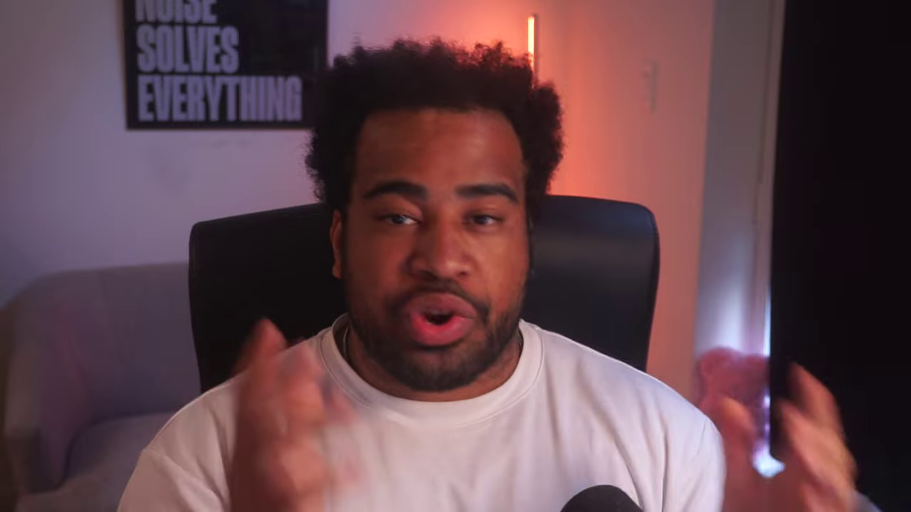